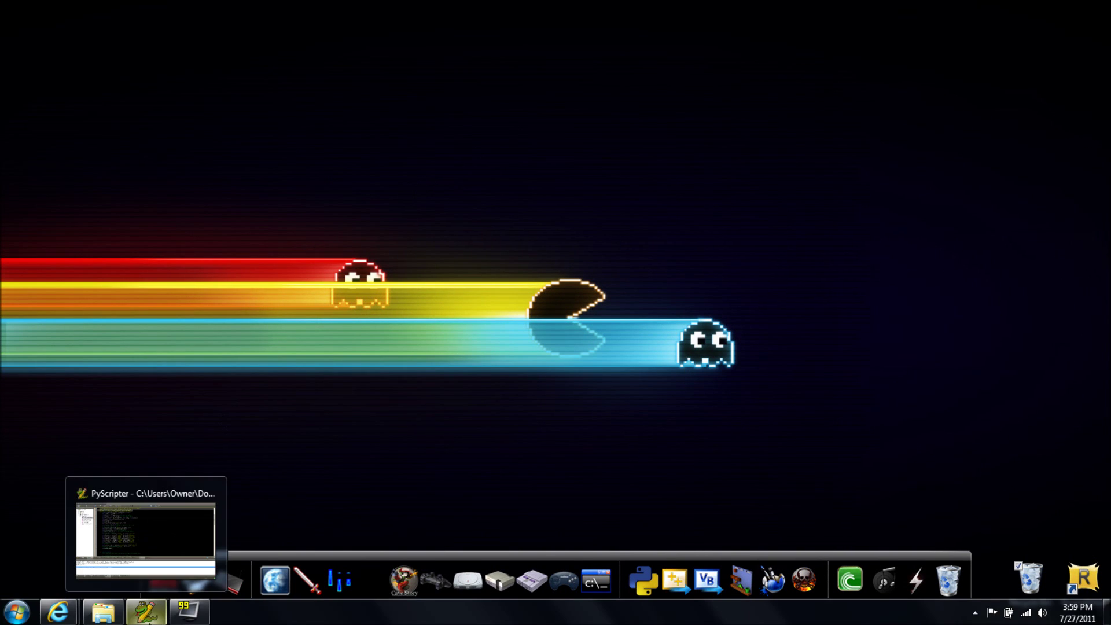
Restore the PyScripter window from the taskbar to show GUI.py's menu manager initialization
{"action": "left_click", "coordinate": [138, 538]}
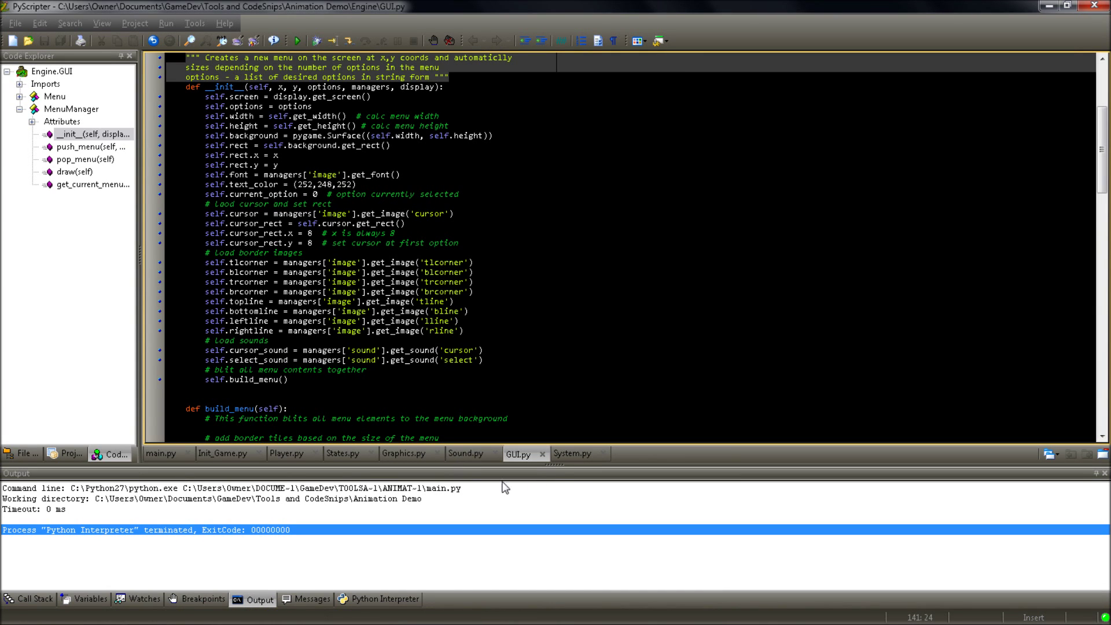
Read System.py's Display, InputManager, State and StateManager classes, then return to GUI.py
{"action": "left_click", "coordinate": [573, 454]}
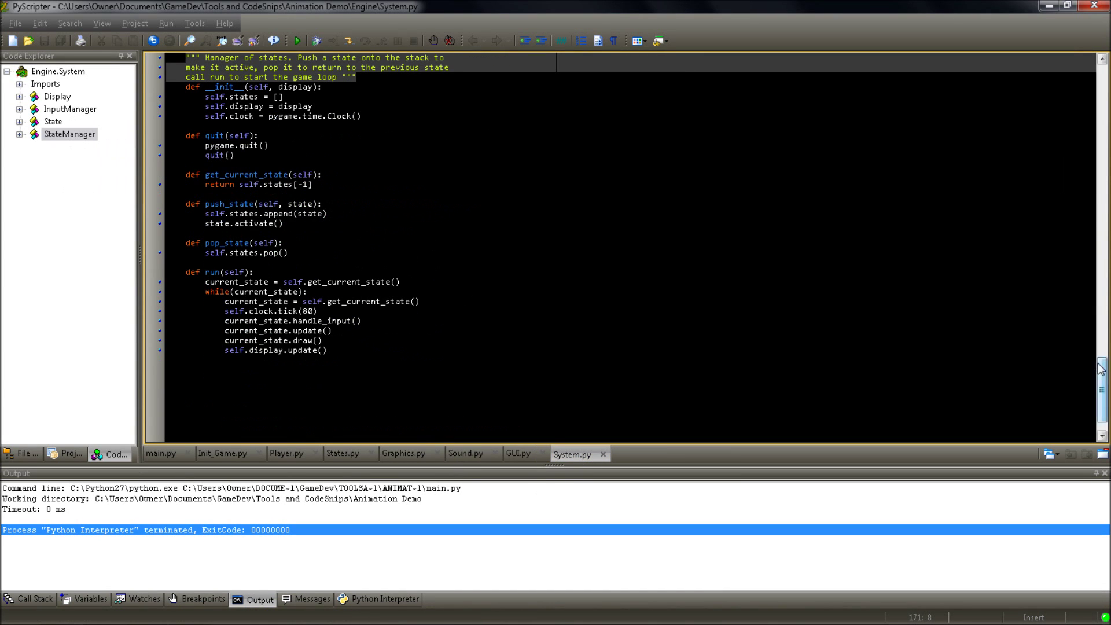
{"action": "left_click_drag", "start_coordinate": [1103, 392], "coordinate": [1103, 70]}
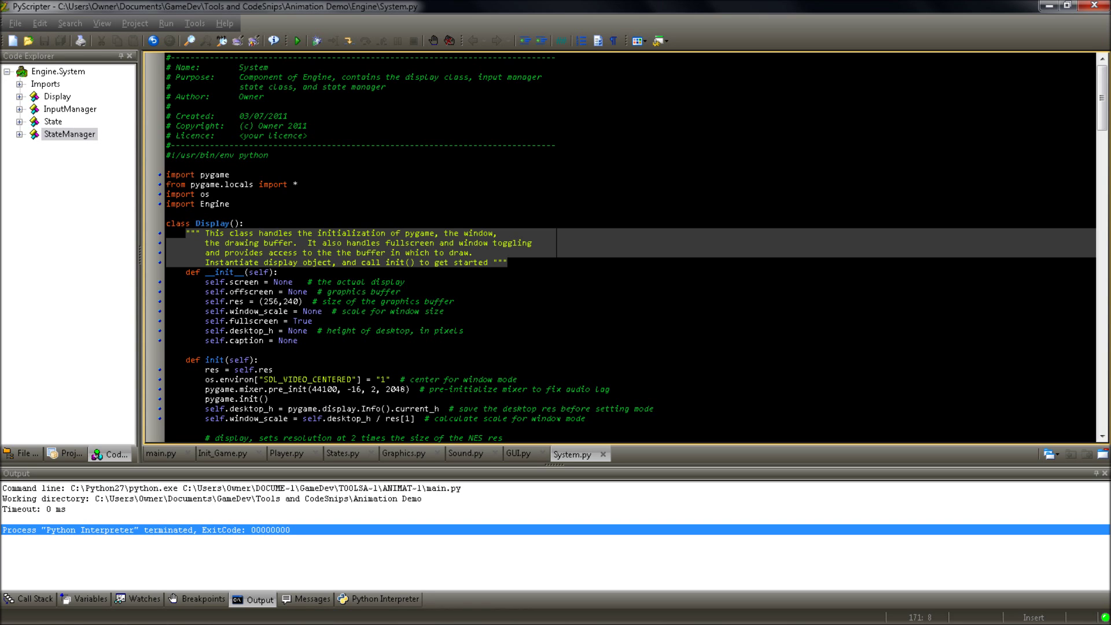
{"action": "scroll", "coordinate": [608, 260], "scroll_direction": "down", "scroll_amount": 3}
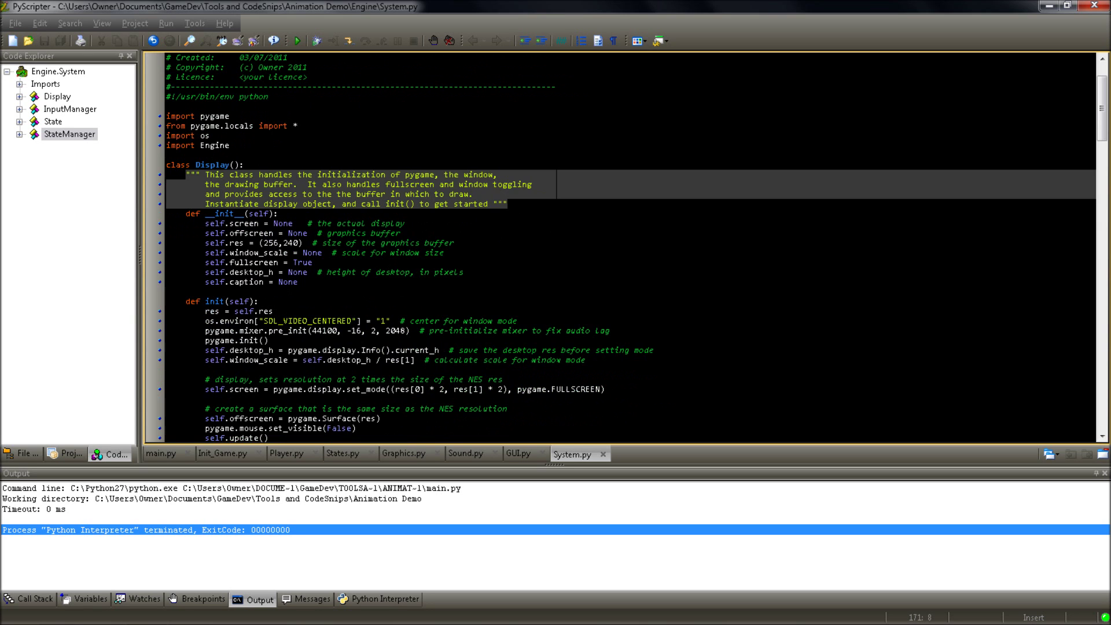
{"action": "scroll", "coordinate": [608, 260], "scroll_direction": "up", "scroll_amount": 5}
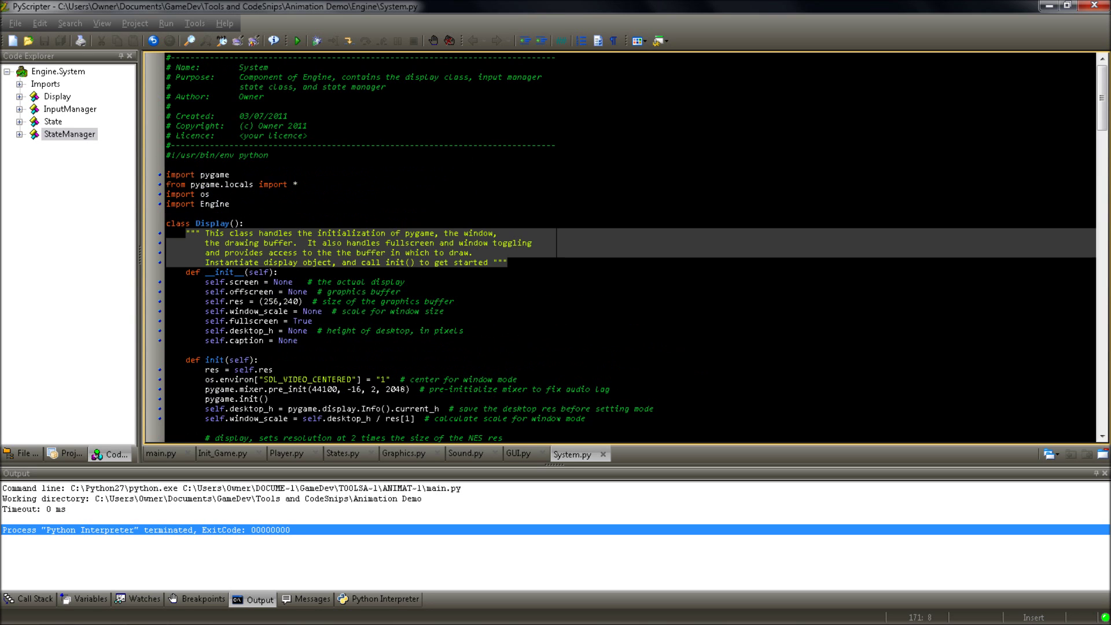
{"action": "scroll", "coordinate": [608, 261], "scroll_direction": "down", "scroll_amount": 2}
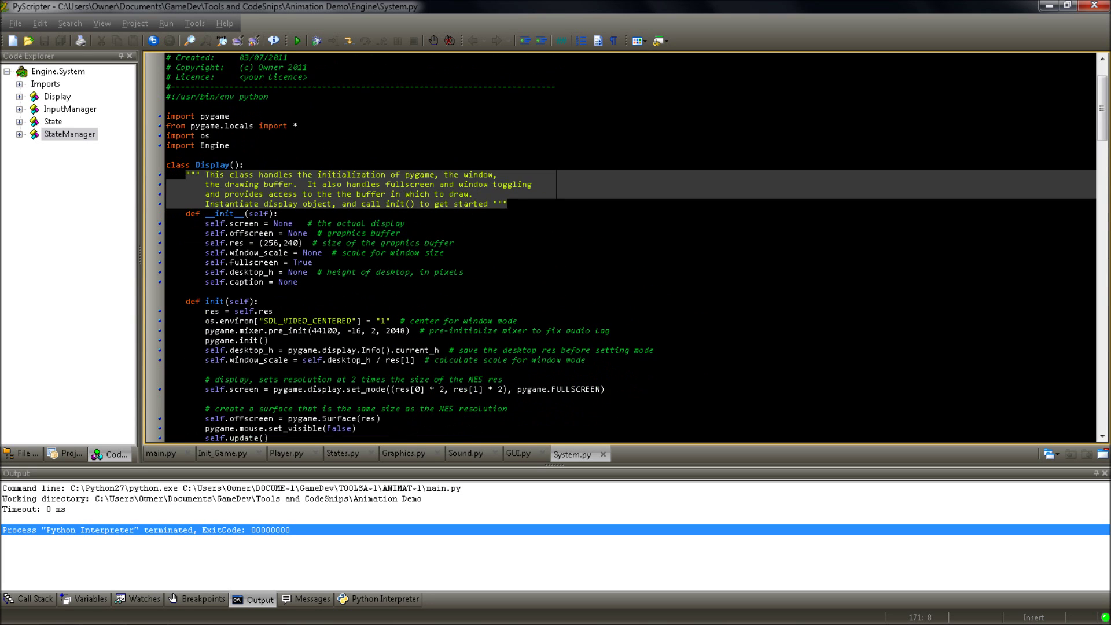
{"action": "scroll", "coordinate": [608, 261], "scroll_direction": "down", "scroll_amount": 3}
{"action": "scroll", "coordinate": [608, 261], "scroll_direction": "down", "scroll_amount": 2}
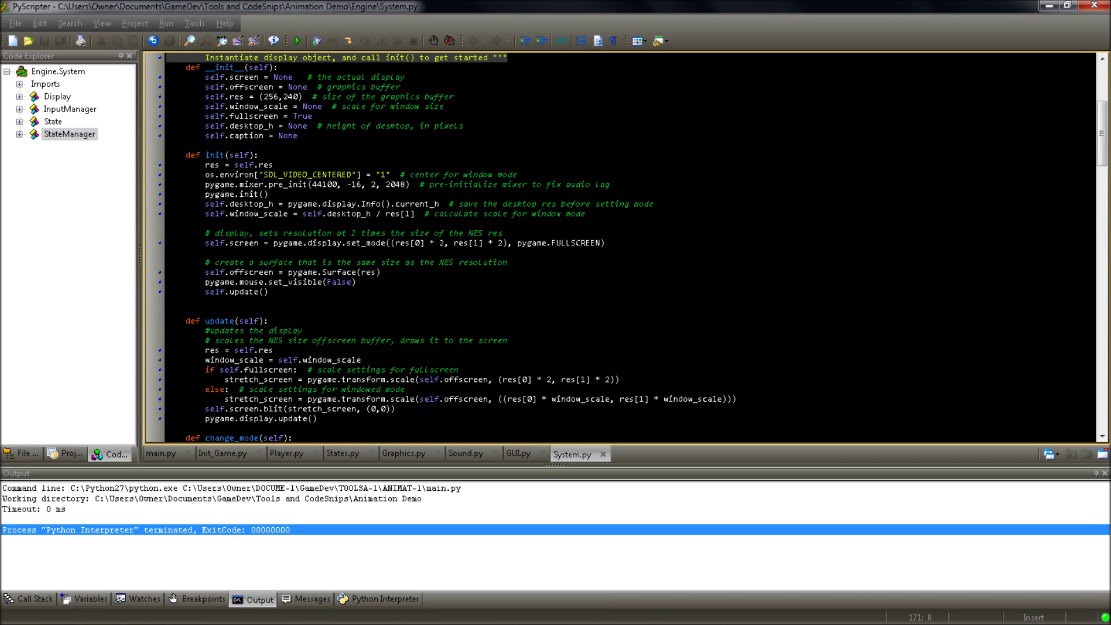
{"action": "scroll", "coordinate": [608, 260], "scroll_direction": "down", "scroll_amount": 3}
{"action": "scroll", "coordinate": [608, 260], "scroll_direction": "down", "scroll_amount": 3}
{"action": "scroll", "coordinate": [608, 261], "scroll_direction": "down", "scroll_amount": 3}
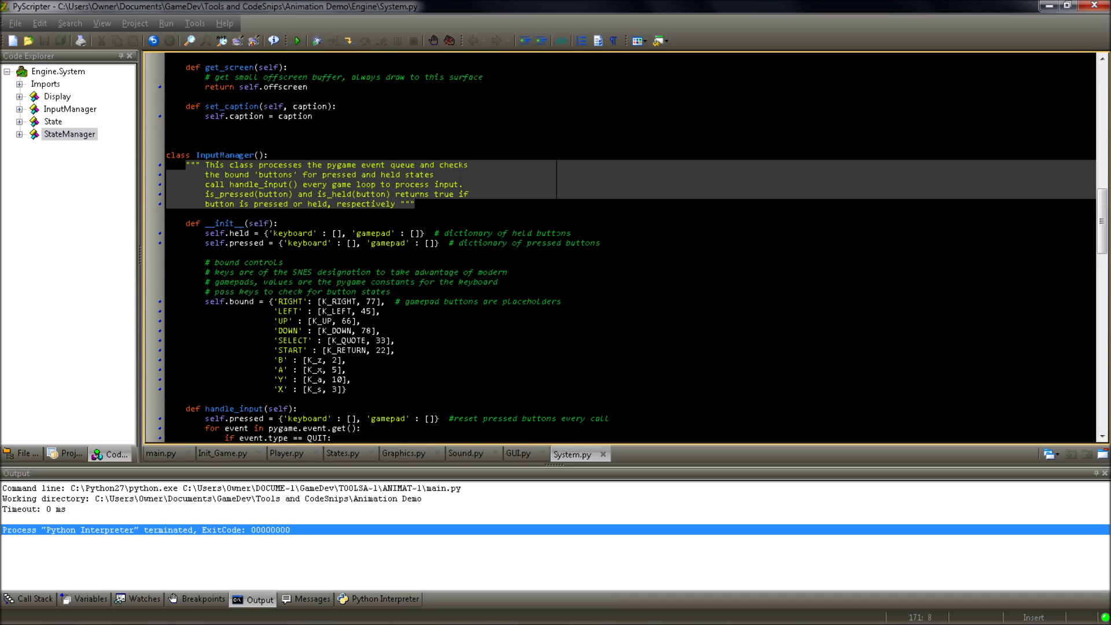
{"action": "scroll", "coordinate": [608, 260], "scroll_direction": "down", "scroll_amount": 2}
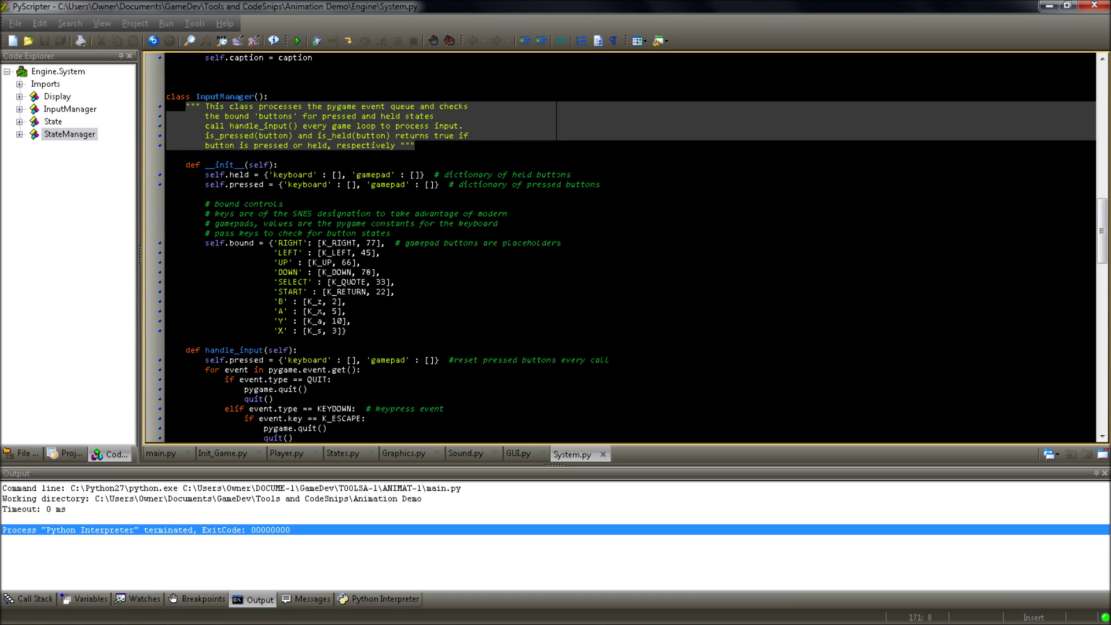
{"action": "scroll", "coordinate": [608, 261], "scroll_direction": "down", "scroll_amount": 3}
{"action": "scroll", "coordinate": [608, 261], "scroll_direction": "down", "scroll_amount": 2}
{"action": "scroll", "coordinate": [608, 261], "scroll_direction": "down", "scroll_amount": 2}
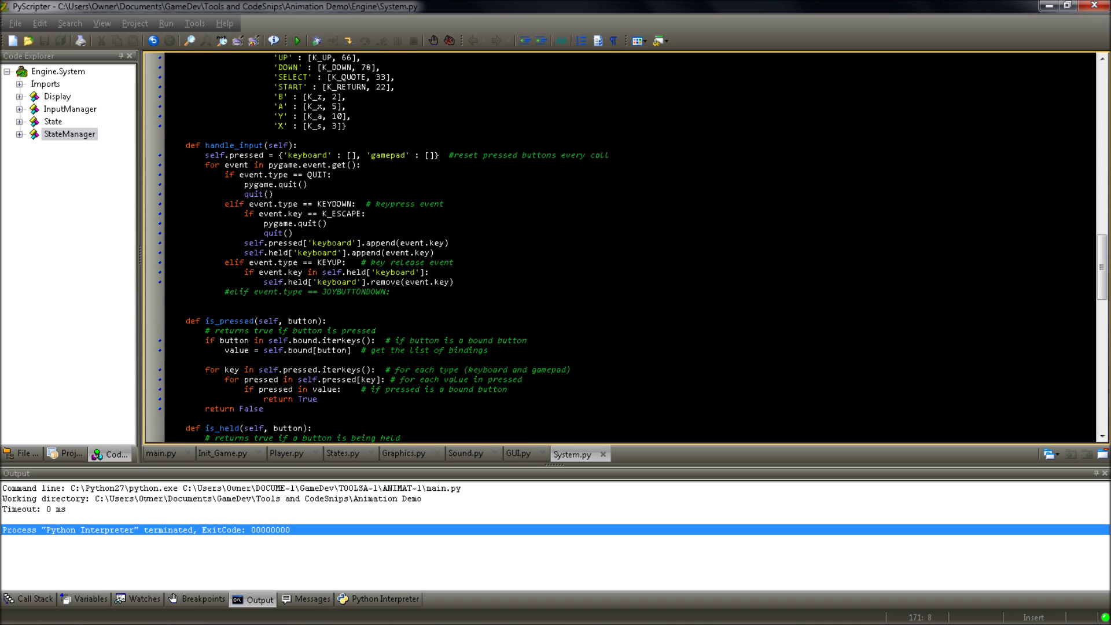
{"action": "scroll", "coordinate": [607, 261], "scroll_direction": "down", "scroll_amount": 3}
{"action": "scroll", "coordinate": [608, 260], "scroll_direction": "down", "scroll_amount": 3}
{"action": "scroll", "coordinate": [607, 261], "scroll_direction": "down", "scroll_amount": 2}
{"action": "scroll", "coordinate": [609, 261], "scroll_direction": "down", "scroll_amount": 2}
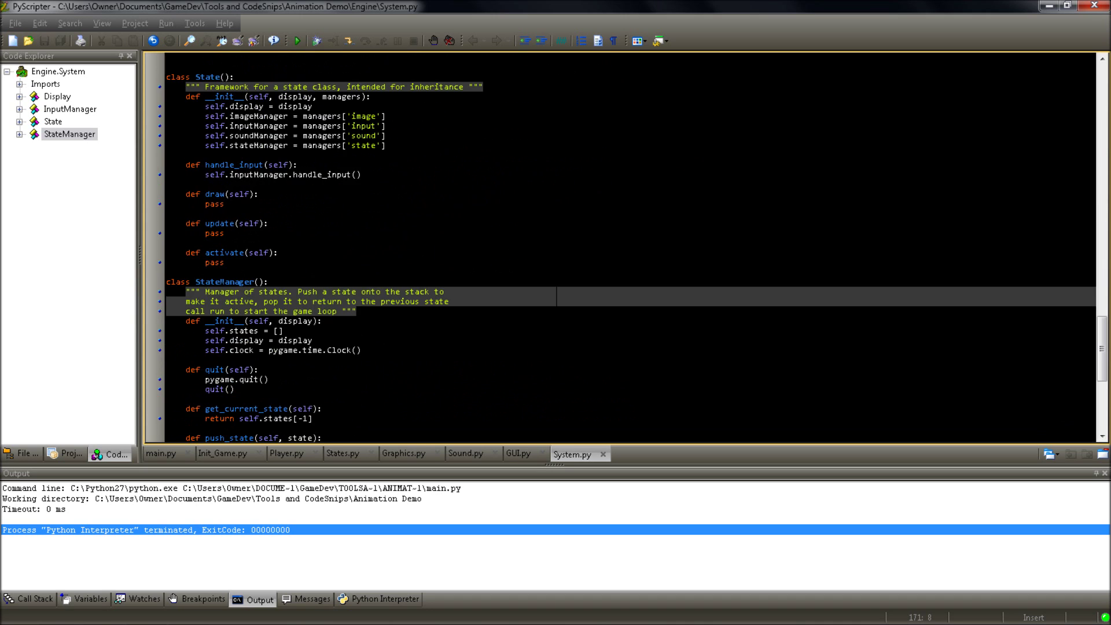
{"action": "scroll", "coordinate": [608, 261], "scroll_direction": "up", "scroll_amount": 1}
{"action": "scroll", "coordinate": [608, 261], "scroll_direction": "down", "scroll_amount": 3}
{"action": "scroll", "coordinate": [609, 260], "scroll_direction": "down", "scroll_amount": 3}
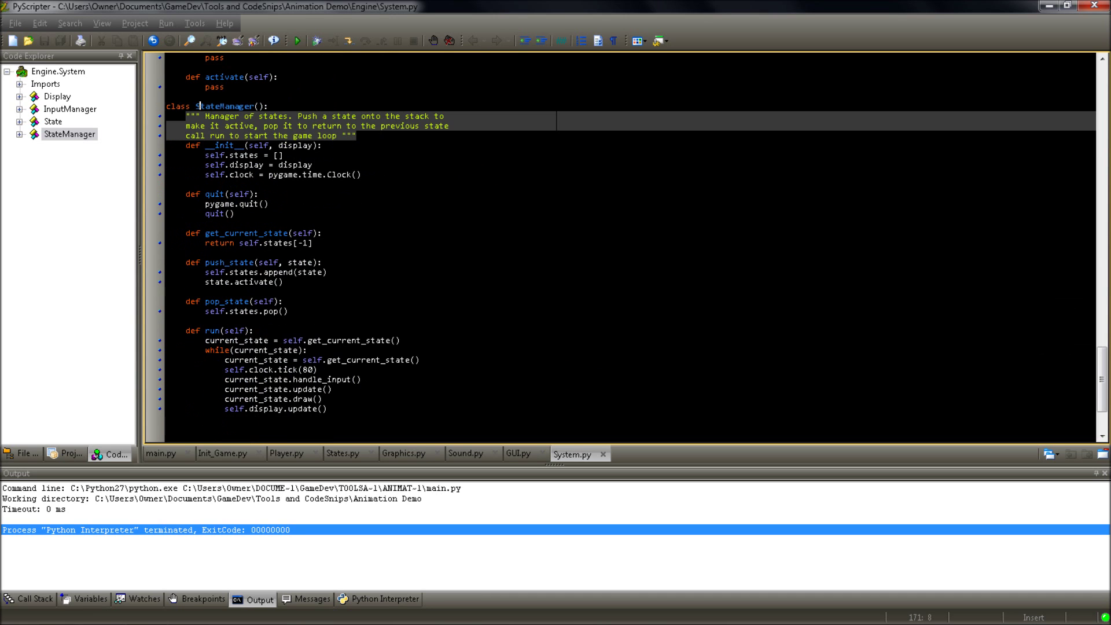
{"action": "left_click", "coordinate": [519, 454]}
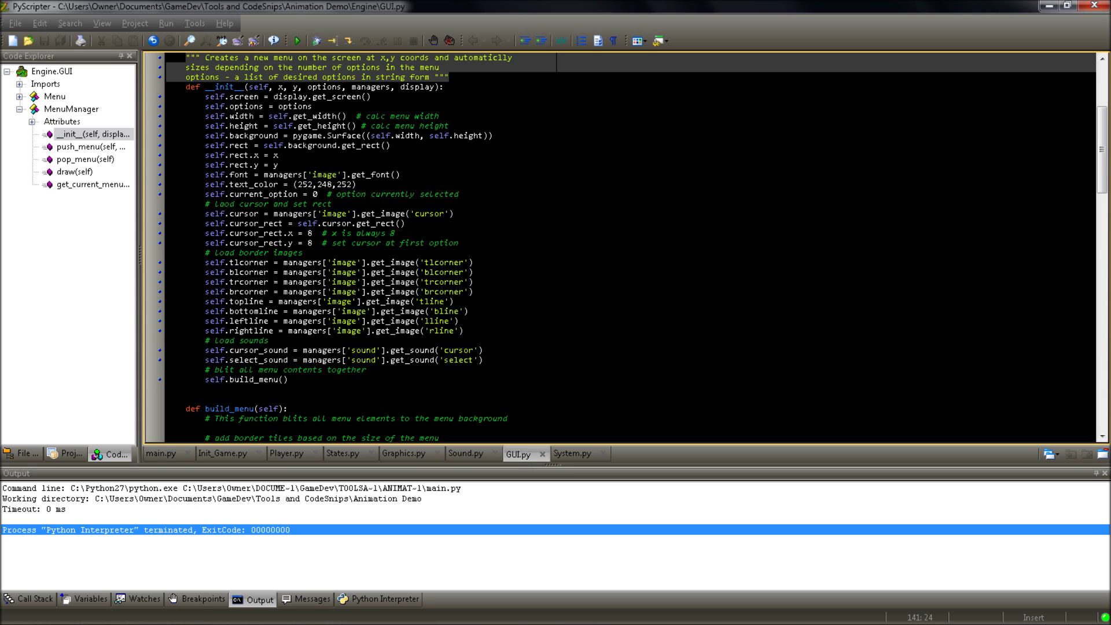
{"action": "left_click_drag", "start_coordinate": [1104, 165], "coordinate": [1106, 70]}
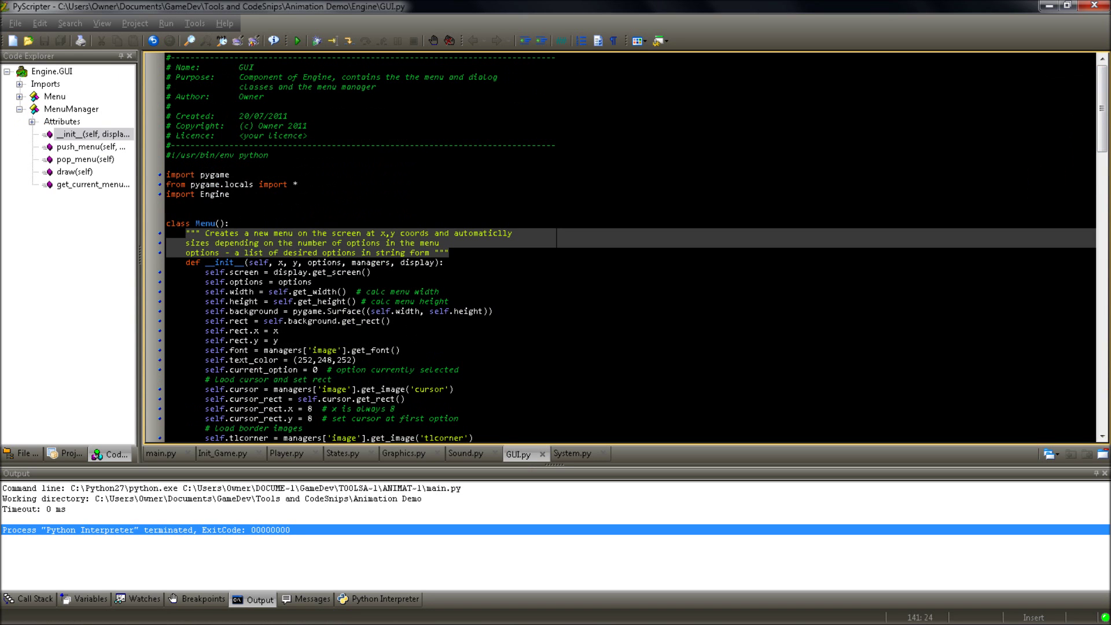
{"action": "scroll", "coordinate": [608, 261], "scroll_direction": "down", "scroll_amount": 2}
{"action": "scroll", "coordinate": [608, 261], "scroll_direction": "down", "scroll_amount": 3}
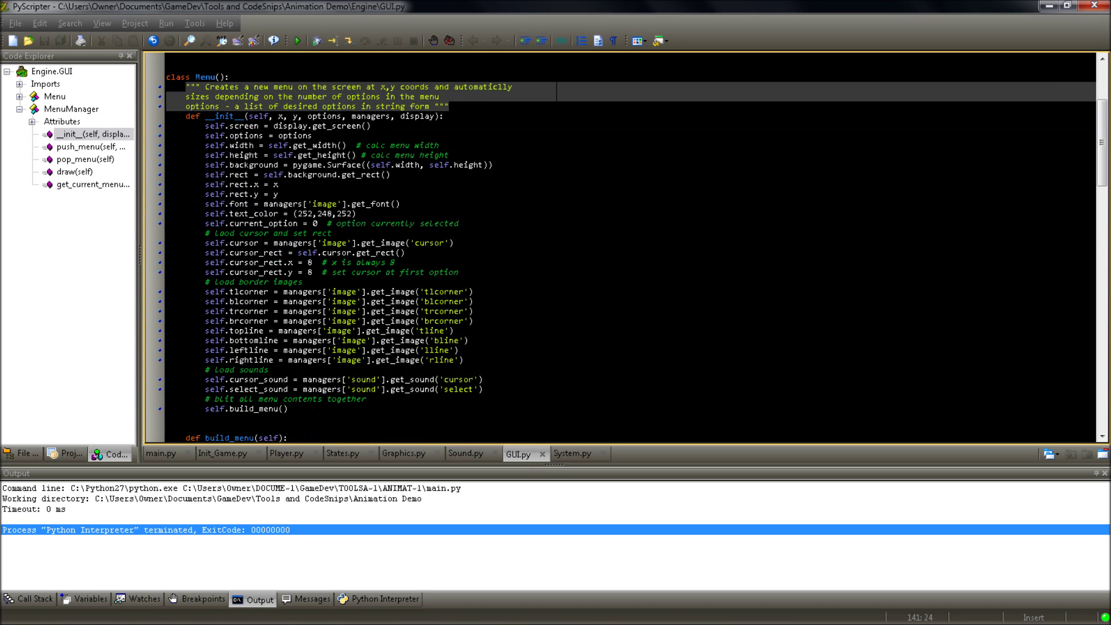
{"action": "scroll", "coordinate": [608, 261], "scroll_direction": "down", "scroll_amount": 2}
{"action": "scroll", "coordinate": [608, 261], "scroll_direction": "down", "scroll_amount": 1}
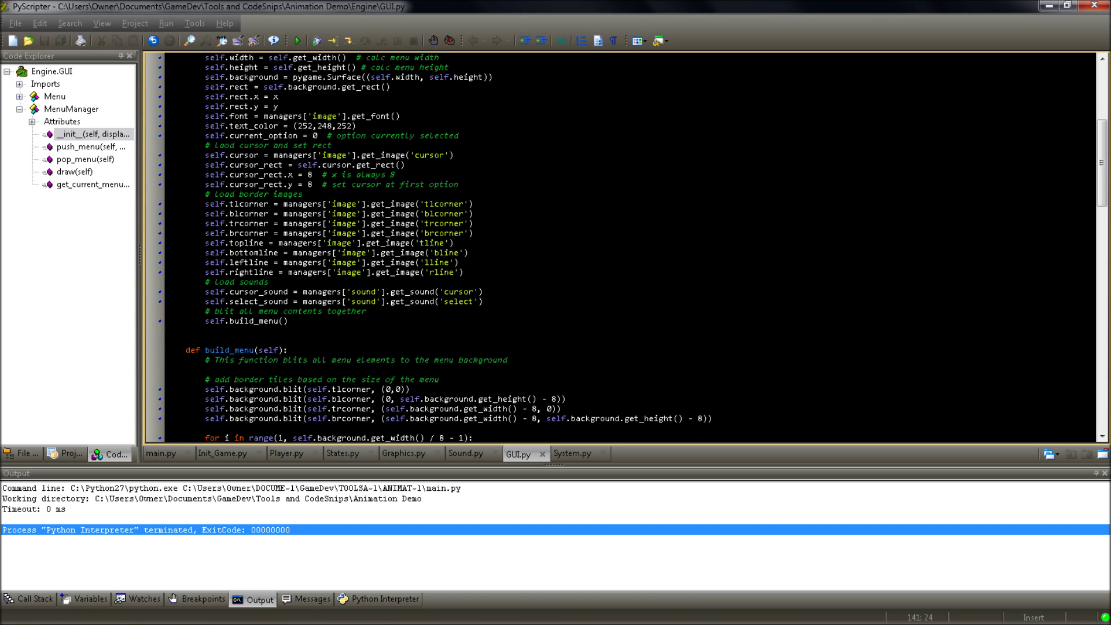
{"action": "scroll", "coordinate": [608, 261], "scroll_direction": "up", "scroll_amount": 1}
{"action": "scroll", "coordinate": [608, 260], "scroll_direction": "up", "scroll_amount": 1}
{"action": "scroll", "coordinate": [608, 261], "scroll_direction": "up", "scroll_amount": 1}
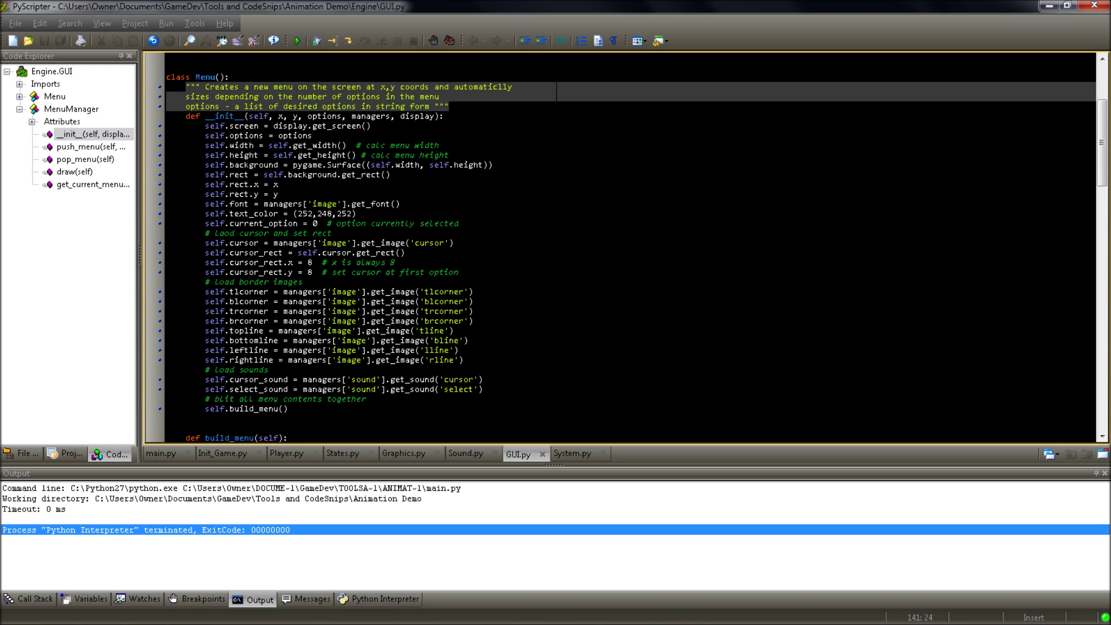
{"action": "scroll", "coordinate": [609, 261], "scroll_direction": "down", "scroll_amount": 3}
{"action": "scroll", "coordinate": [609, 260], "scroll_direction": "down", "scroll_amount": 2}
{"action": "scroll", "coordinate": [608, 261], "scroll_direction": "down", "scroll_amount": 1}
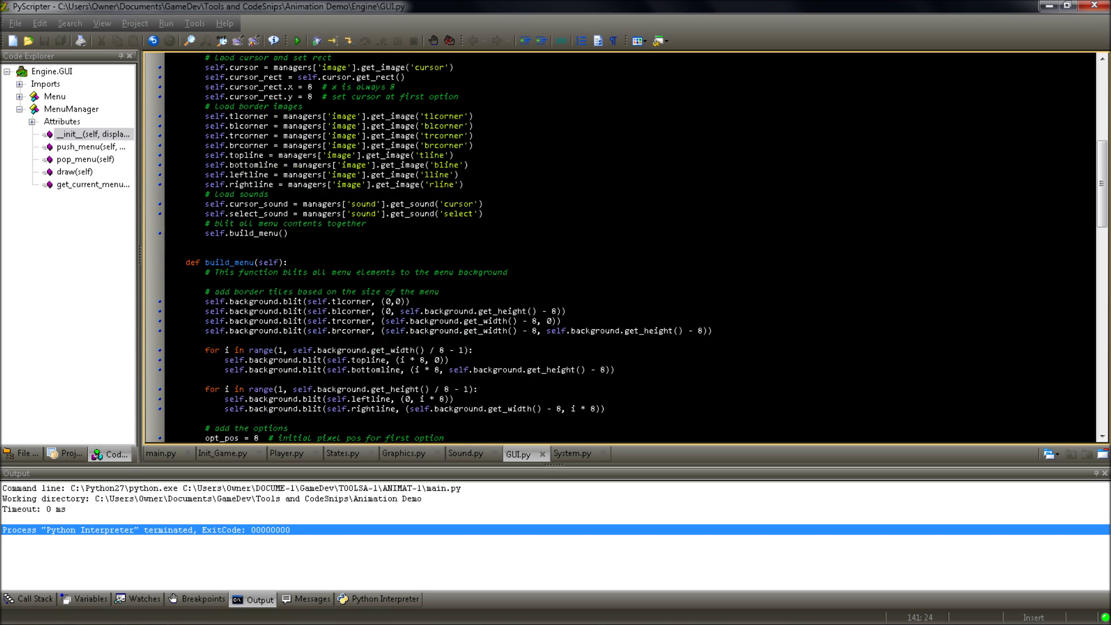
{"action": "scroll", "coordinate": [608, 260], "scroll_direction": "up", "scroll_amount": 2}
{"action": "scroll", "coordinate": [608, 260], "scroll_direction": "down", "scroll_amount": 4}
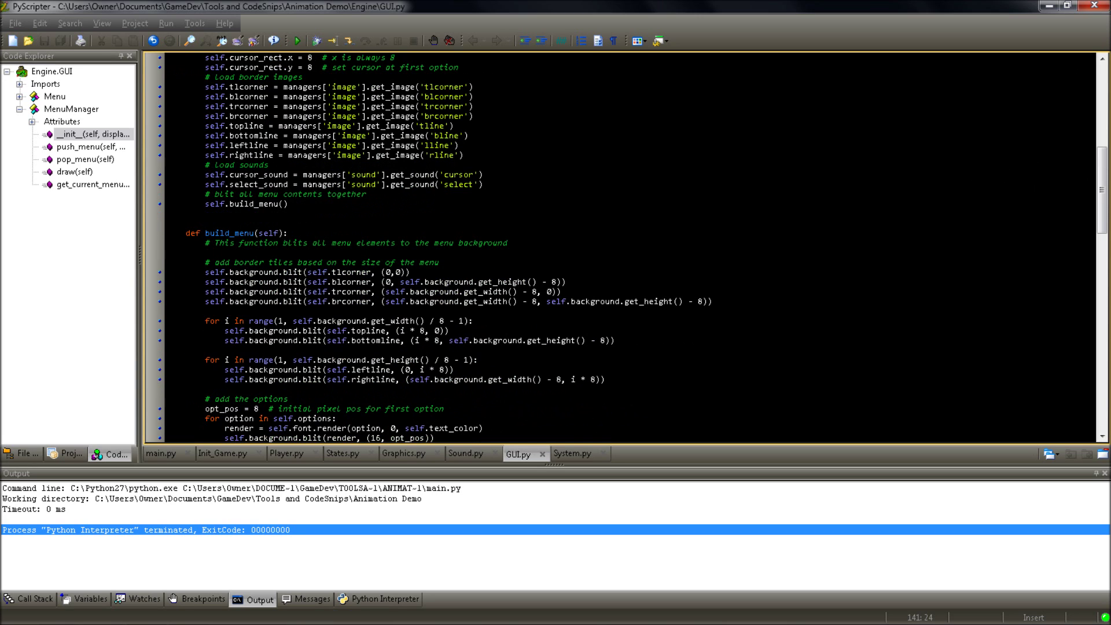
{"action": "scroll", "coordinate": [608, 260], "scroll_direction": "down", "scroll_amount": 4}
{"action": "scroll", "coordinate": [608, 261], "scroll_direction": "down", "scroll_amount": 4}
{"action": "scroll", "coordinate": [607, 260], "scroll_direction": "down", "scroll_amount": 3}
{"action": "scroll", "coordinate": [608, 261], "scroll_direction": "down", "scroll_amount": 3}
{"action": "scroll", "coordinate": [608, 261], "scroll_direction": "down", "scroll_amount": 3}
{"action": "scroll", "coordinate": [609, 261], "scroll_direction": "down", "scroll_amount": 3}
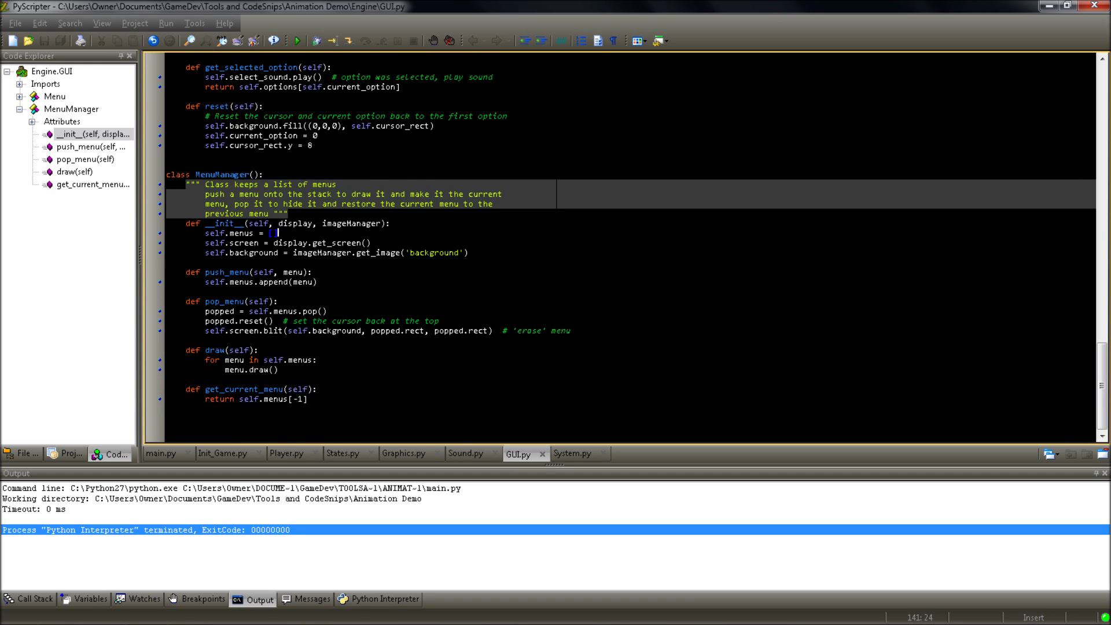
Read GUI.py's build_menu, cursor movement and reset code down to MenuManager
{"action": "left_click", "coordinate": [466, 453]}
{"action": "scroll", "coordinate": [607, 261], "scroll_direction": "up", "scroll_amount": 3}
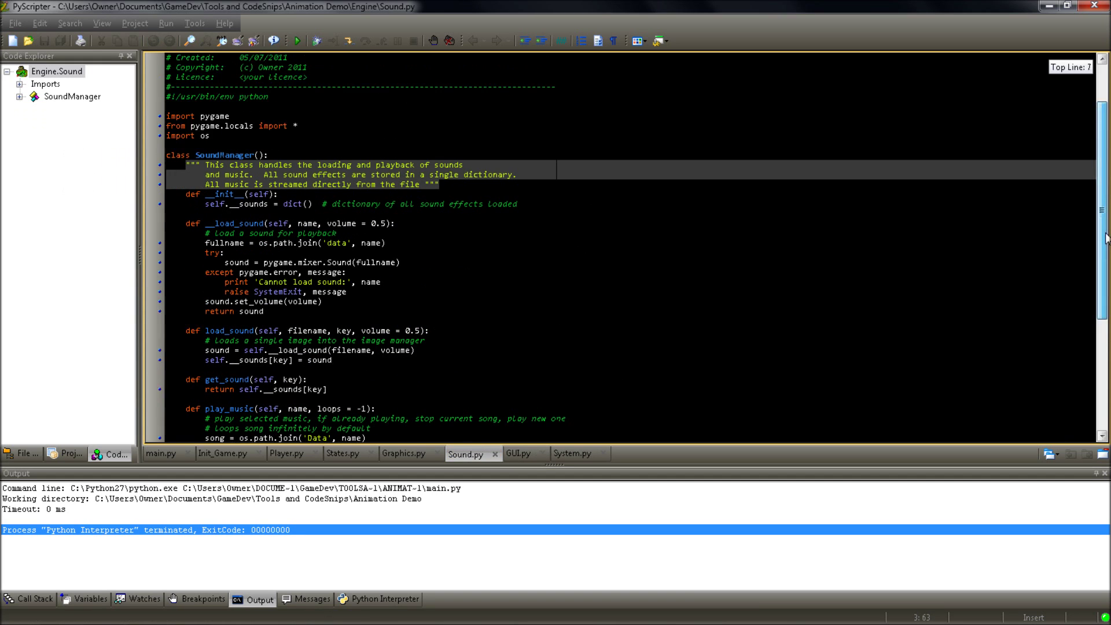
{"action": "scroll", "coordinate": [608, 261], "scroll_direction": "up", "scroll_amount": 3}
{"action": "scroll", "coordinate": [608, 261], "scroll_direction": "down", "scroll_amount": 2}
{"action": "scroll", "coordinate": [608, 261], "scroll_direction": "down", "scroll_amount": 1}
{"action": "scroll", "coordinate": [608, 260], "scroll_direction": "down", "scroll_amount": 1}
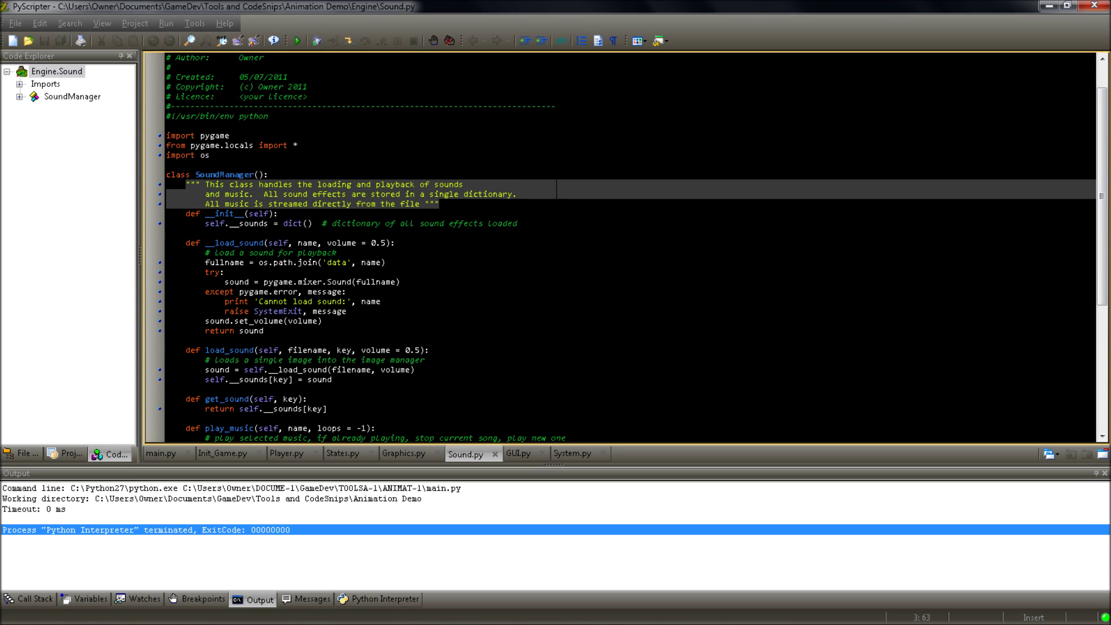
{"action": "scroll", "coordinate": [607, 260], "scroll_direction": "down", "scroll_amount": 3}
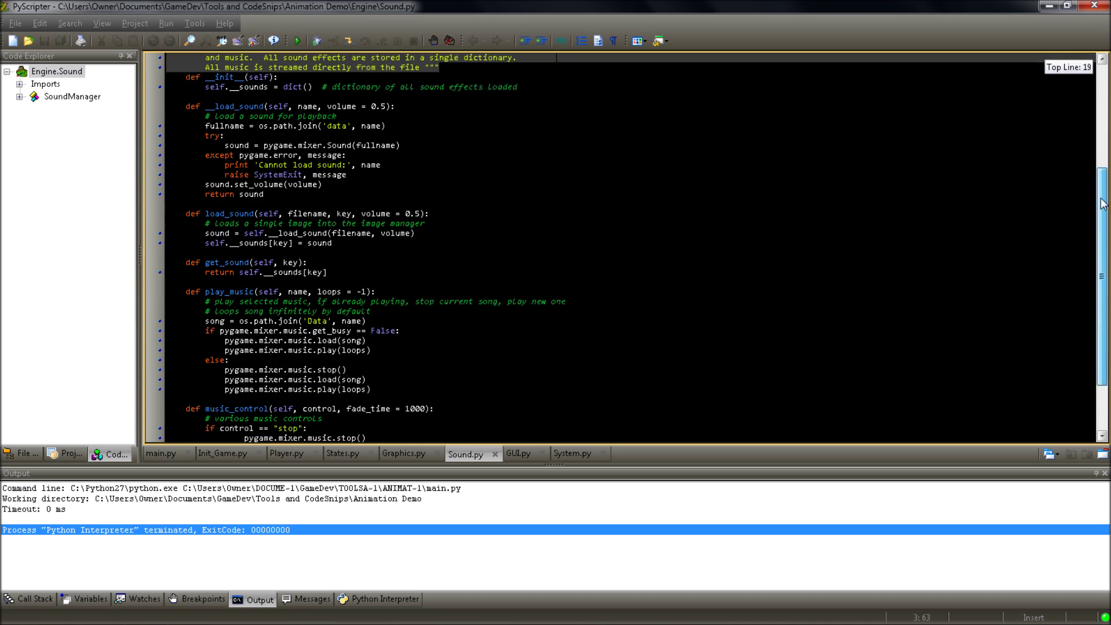
{"action": "scroll", "coordinate": [608, 260], "scroll_direction": "down", "scroll_amount": 3}
Review Sound.py, Graphics.py's ImageManager, and States.py's game, pause and title states
{"action": "left_click", "coordinate": [404, 454]}
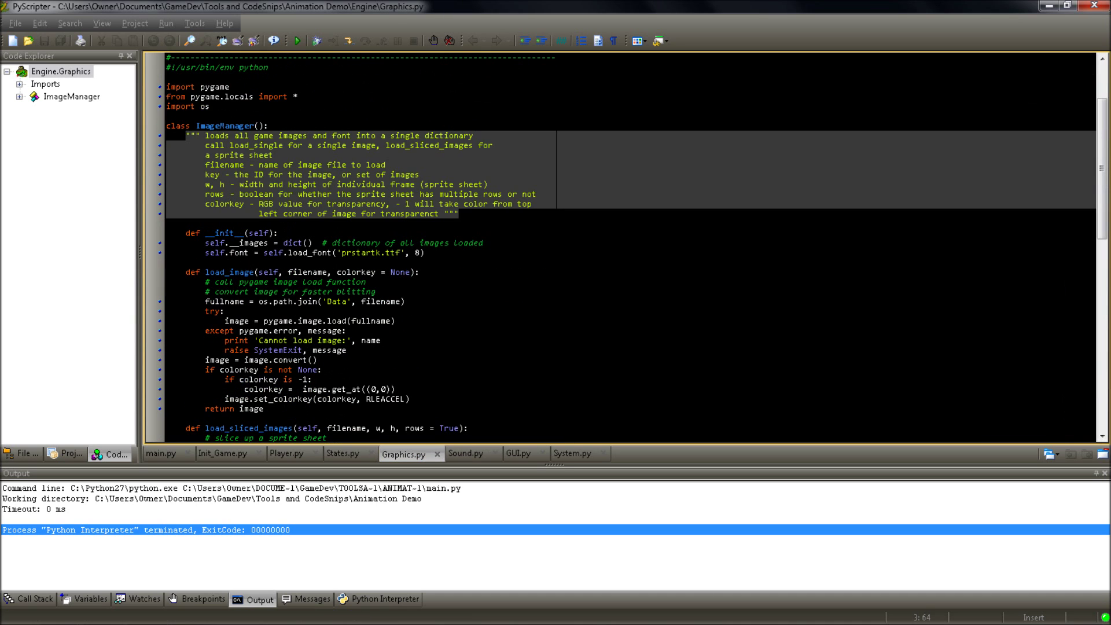
{"action": "scroll", "coordinate": [609, 260], "scroll_direction": "up", "scroll_amount": 3}
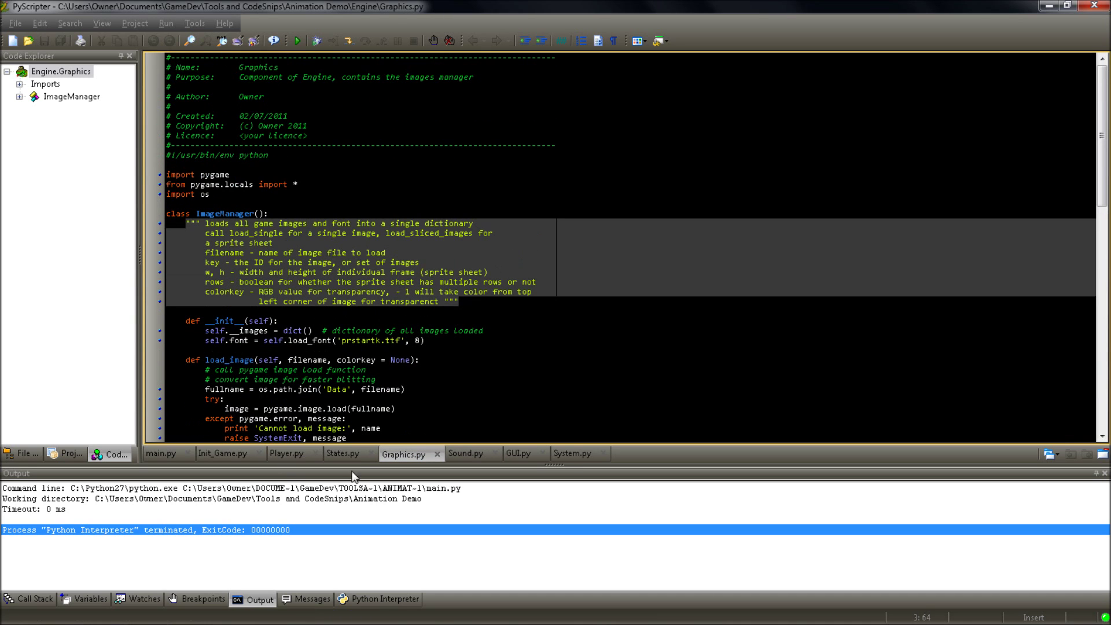
{"action": "left_click", "coordinate": [348, 453]}
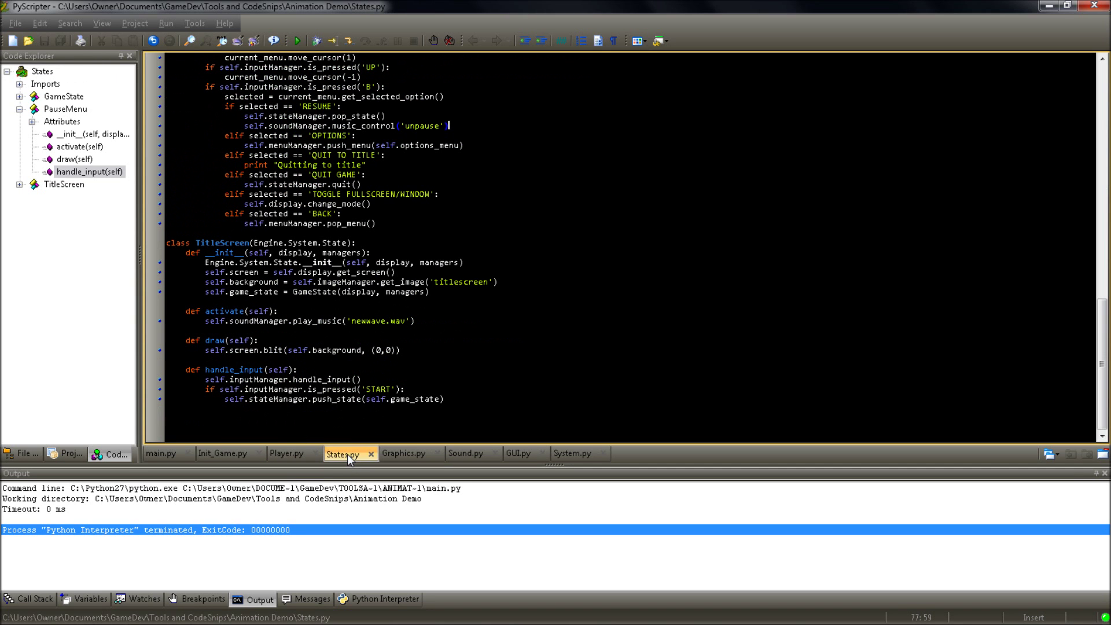
{"action": "left_click_drag", "start_coordinate": [1103, 261], "coordinate": [1102, 87]}
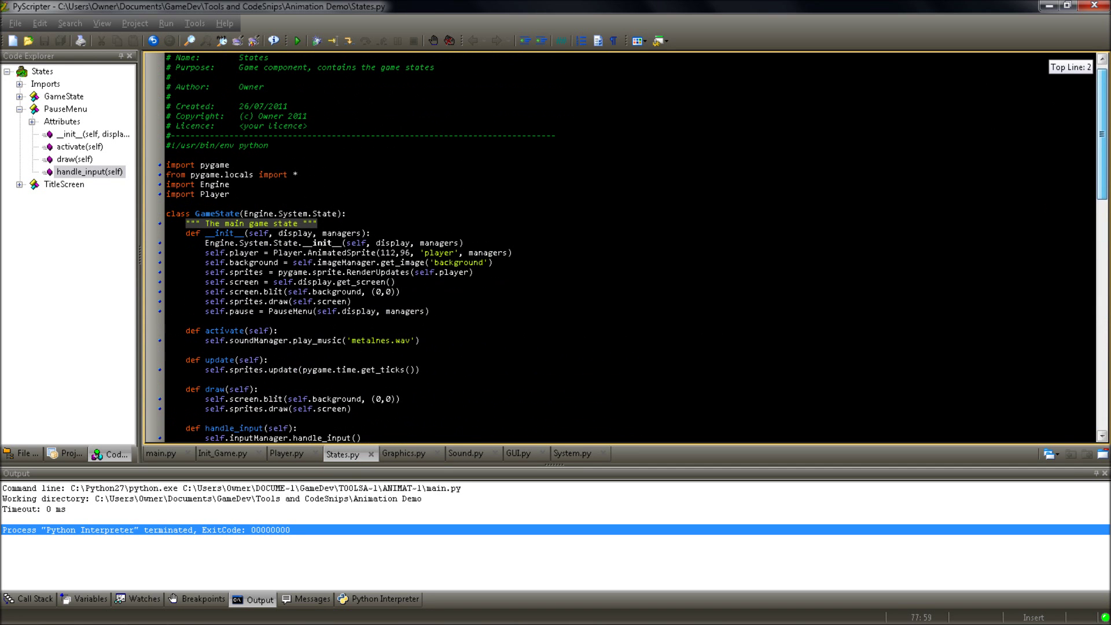
{"action": "scroll", "coordinate": [608, 261], "scroll_direction": "down", "scroll_amount": 4}
{"action": "scroll", "coordinate": [608, 260], "scroll_direction": "down", "scroll_amount": 4}
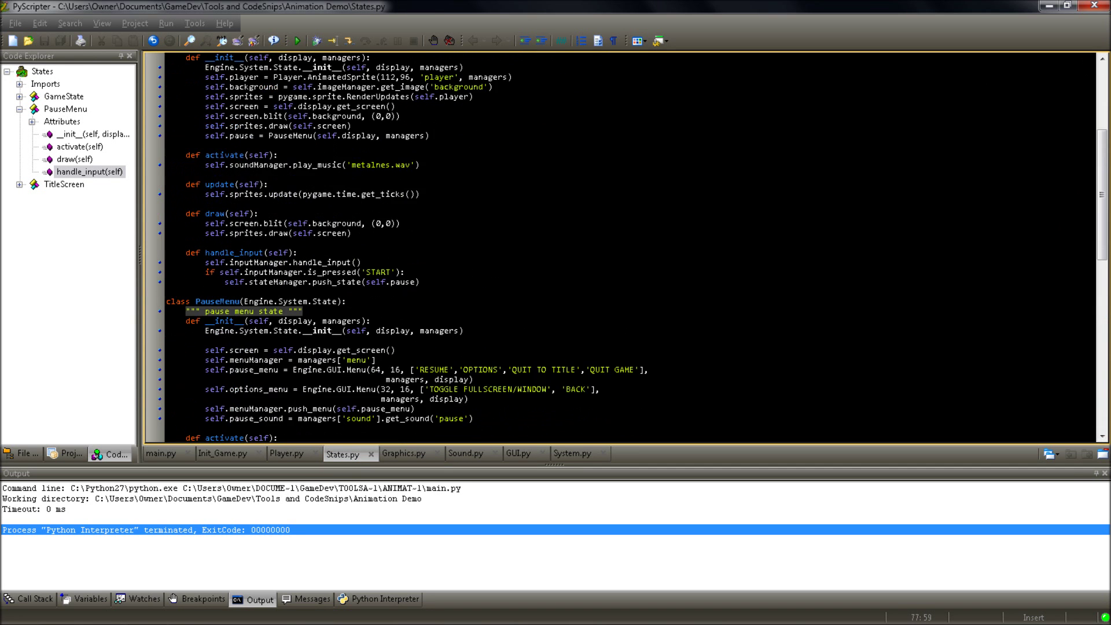
{"action": "scroll", "coordinate": [608, 261], "scroll_direction": "down", "scroll_amount": 4}
{"action": "scroll", "coordinate": [608, 260], "scroll_direction": "down", "scroll_amount": 4}
{"action": "scroll", "coordinate": [609, 261], "scroll_direction": "down", "scroll_amount": 5}
{"action": "scroll", "coordinate": [607, 262], "scroll_direction": "down", "scroll_amount": 5}
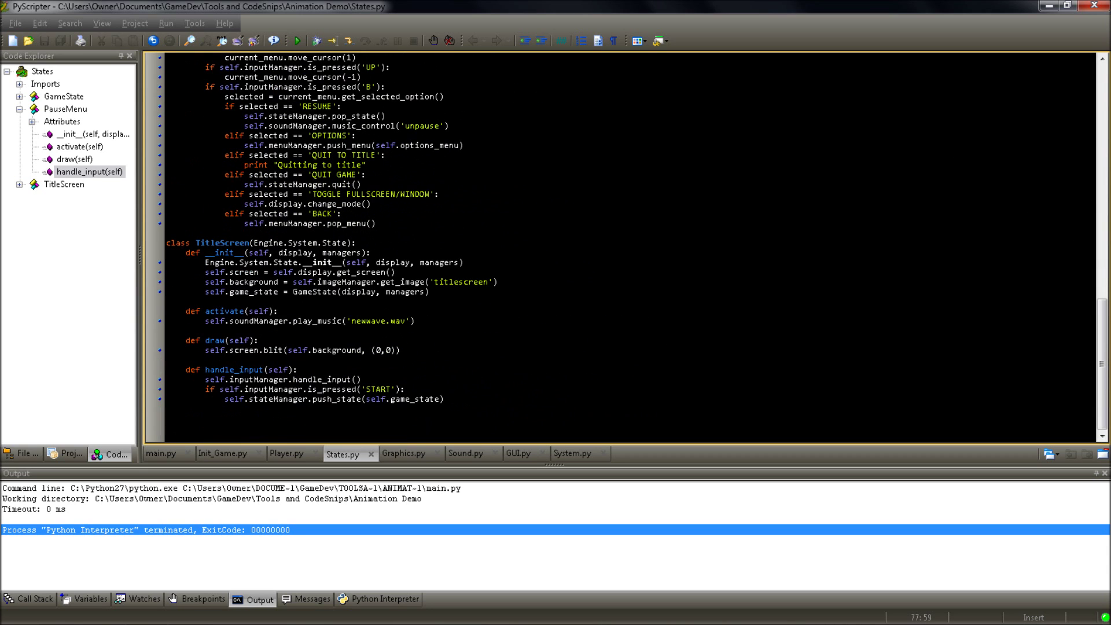
{"action": "left_click", "coordinate": [288, 455]}
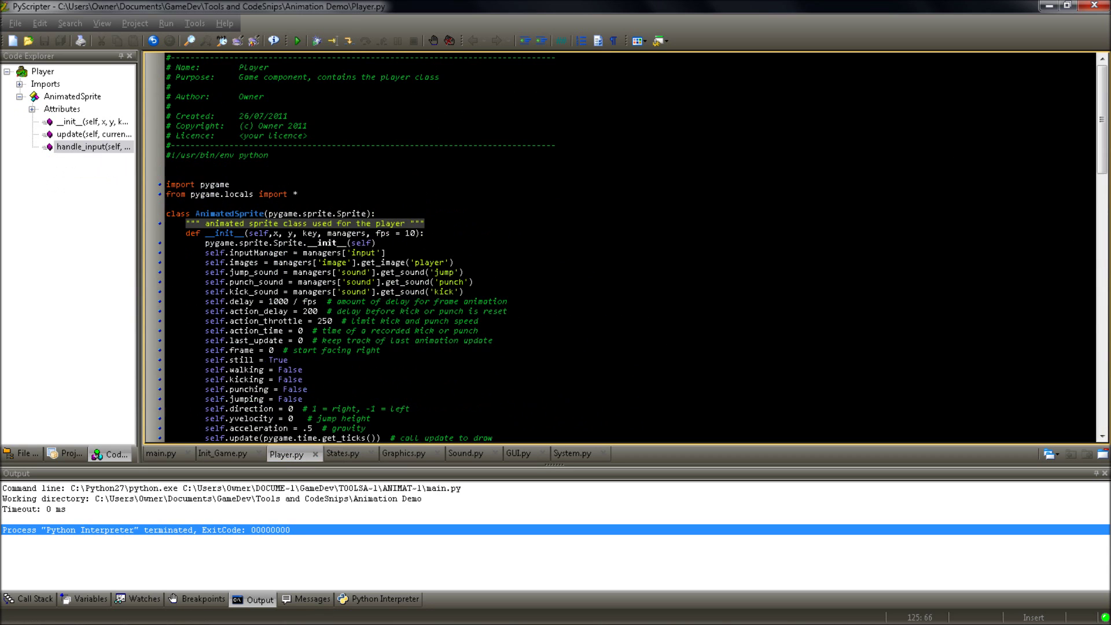
{"action": "scroll", "coordinate": [609, 260], "scroll_direction": "down", "scroll_amount": 3}
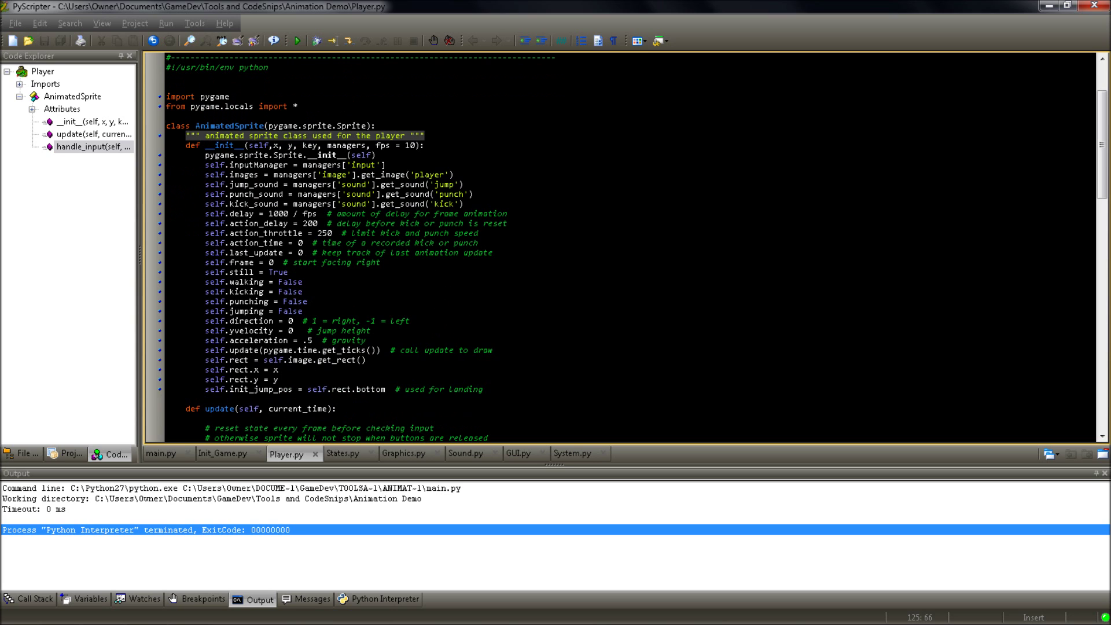
{"action": "scroll", "coordinate": [608, 261], "scroll_direction": "up", "scroll_amount": 3}
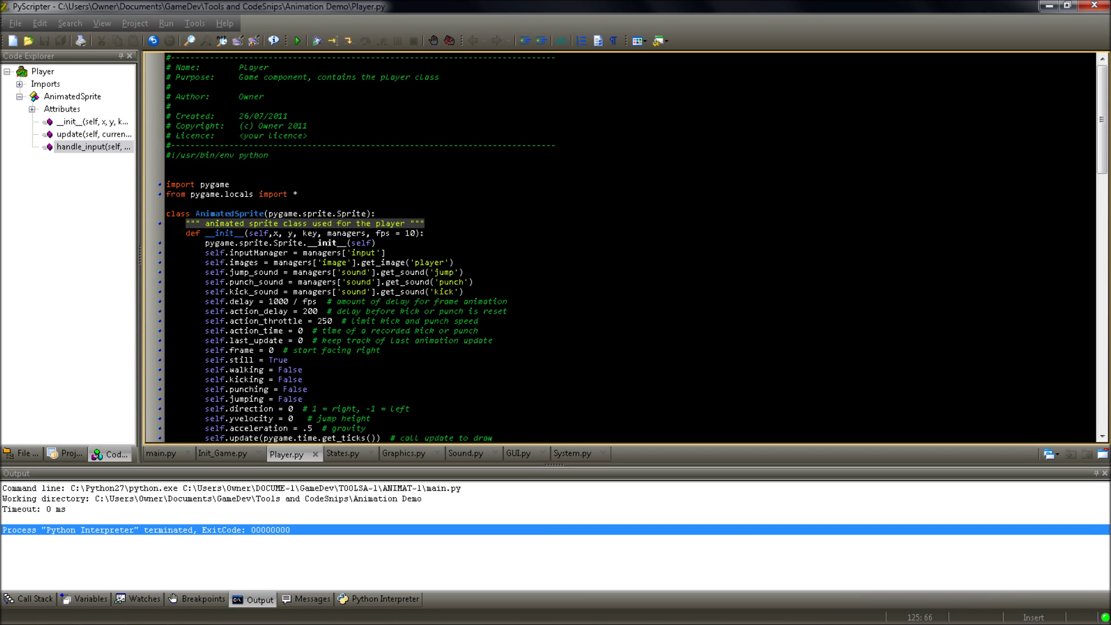
Review Player.py's AnimatedSprite and Init_Game.py's display setup and init_managers
{"action": "left_click", "coordinate": [227, 456]}
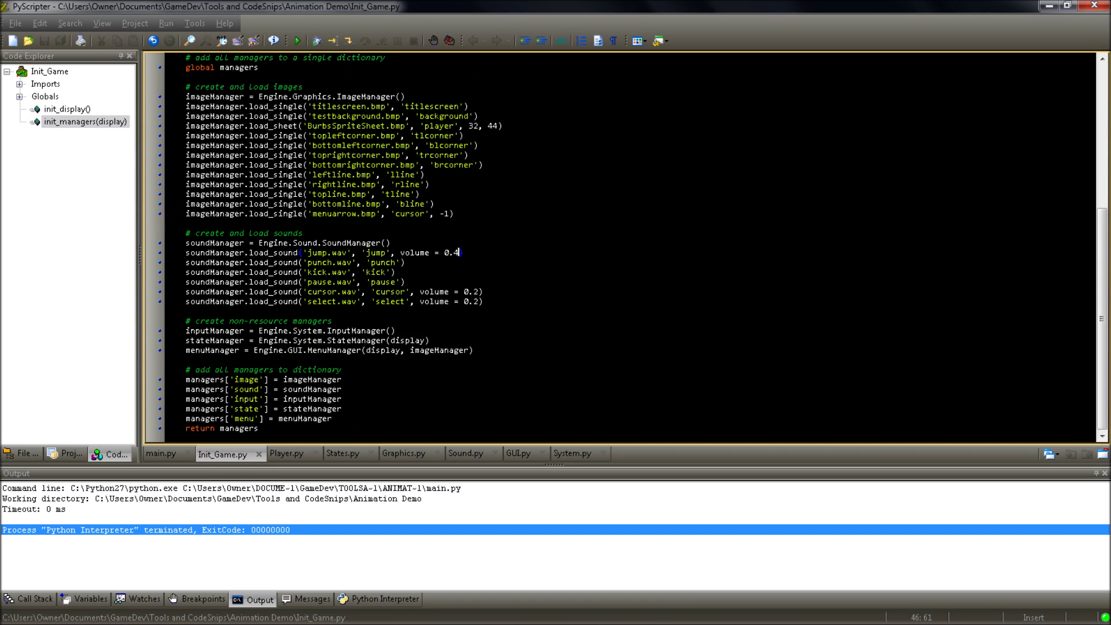
{"action": "scroll", "coordinate": [608, 261], "scroll_direction": "down", "scroll_amount": 3}
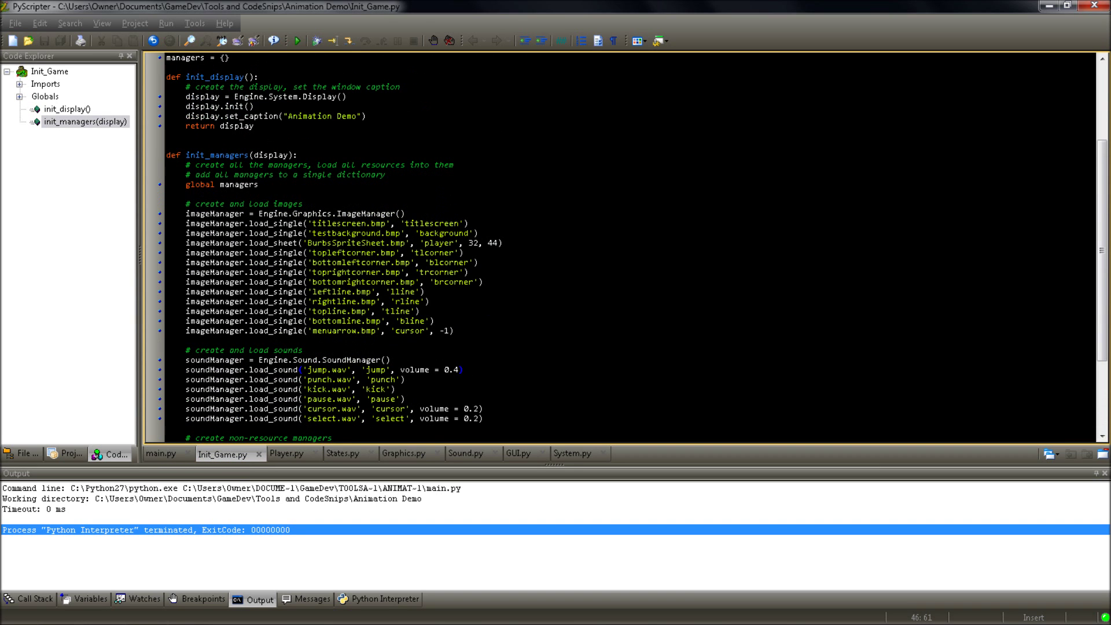
{"action": "scroll", "coordinate": [607, 260], "scroll_direction": "down", "scroll_amount": 4}
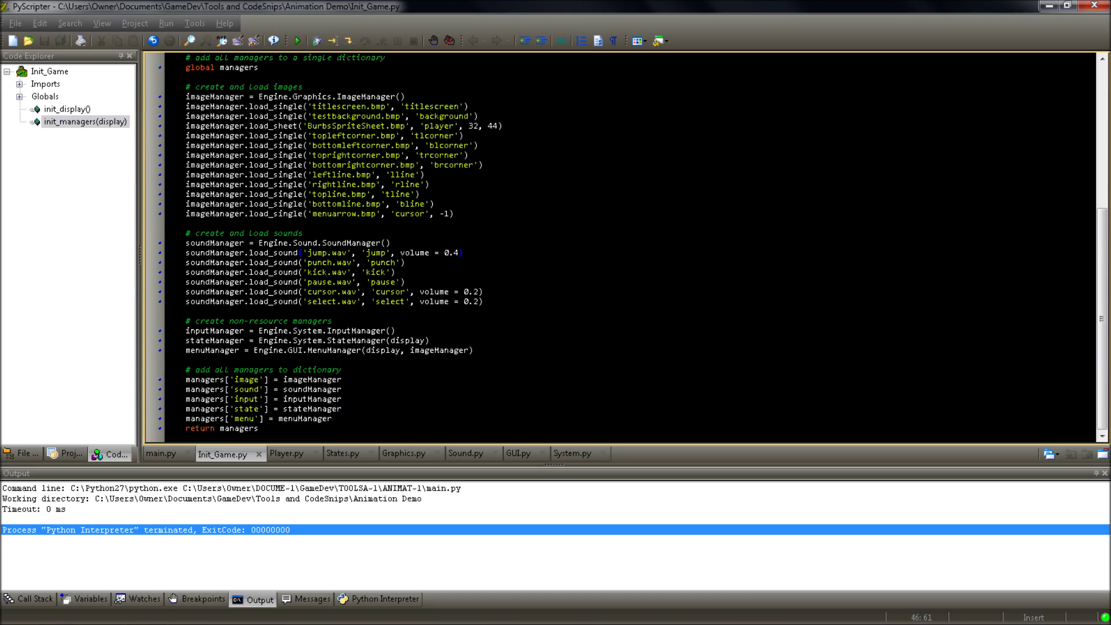
{"action": "left_click", "coordinate": [161, 454]}
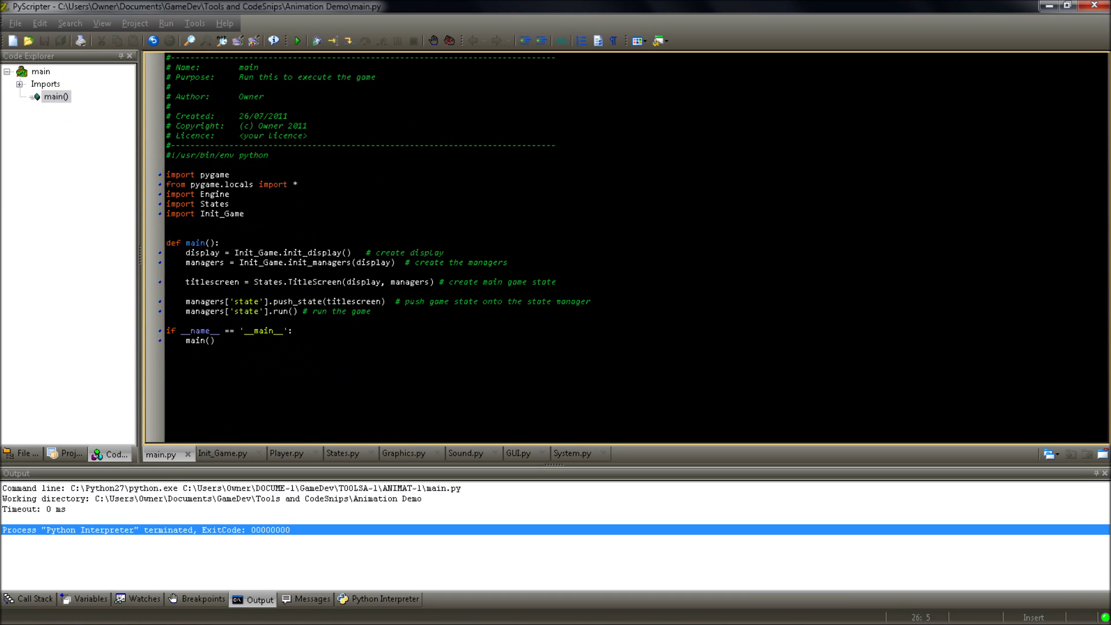